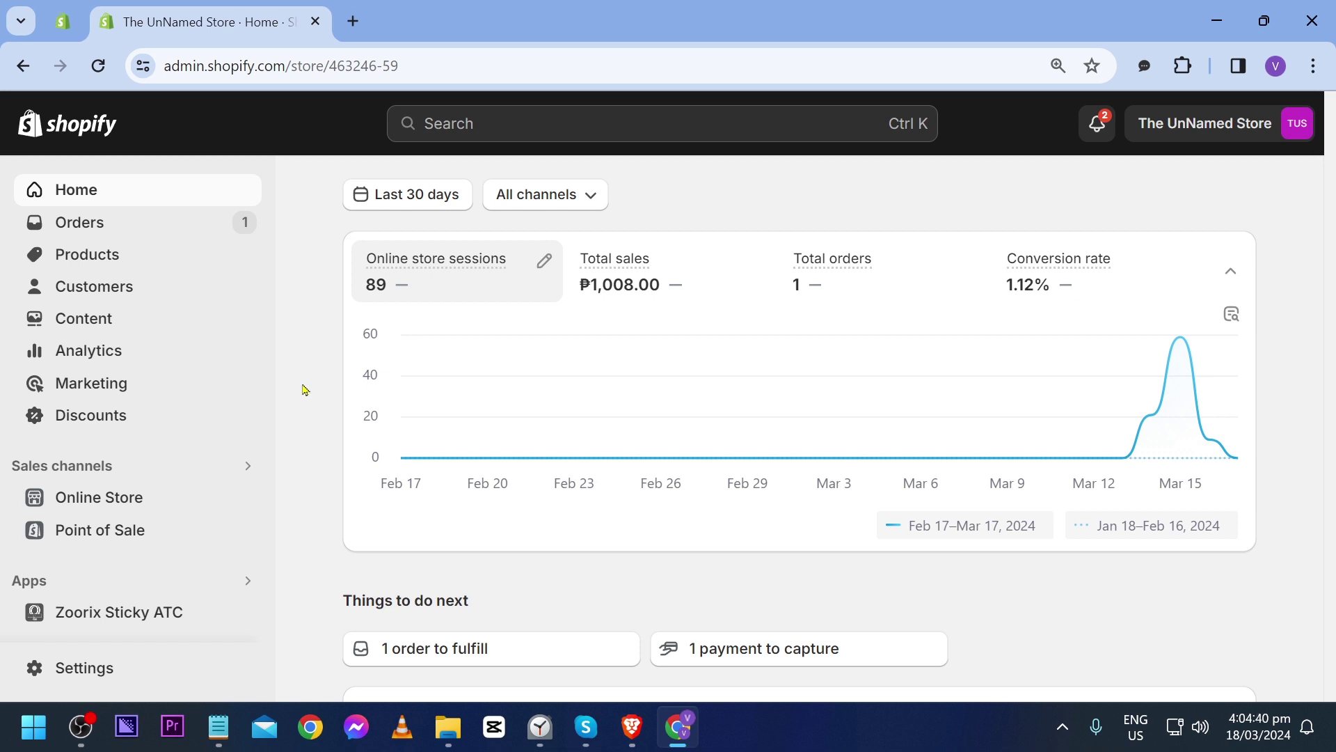
- Install the GOAFFPRO Affiliate Marketing app from the recent 'goaffpro' admin search
click(467, 131)
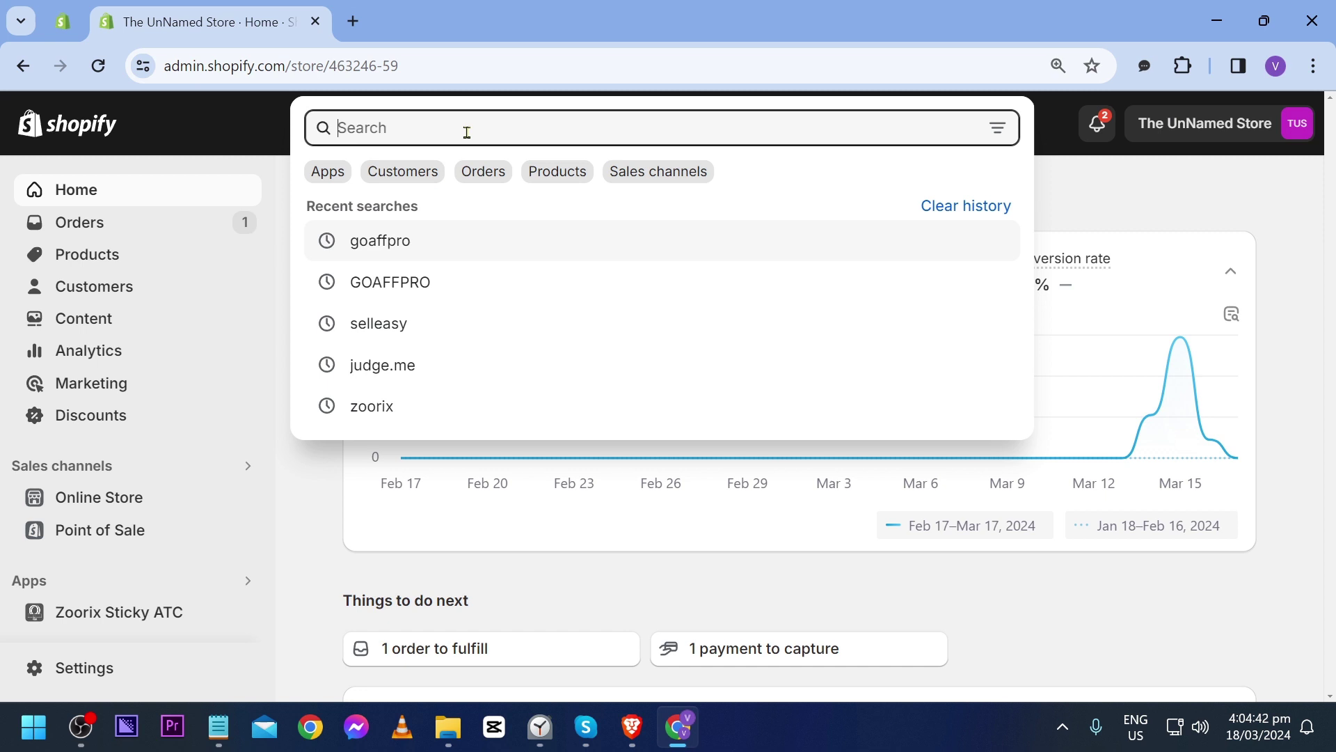
click(406, 251)
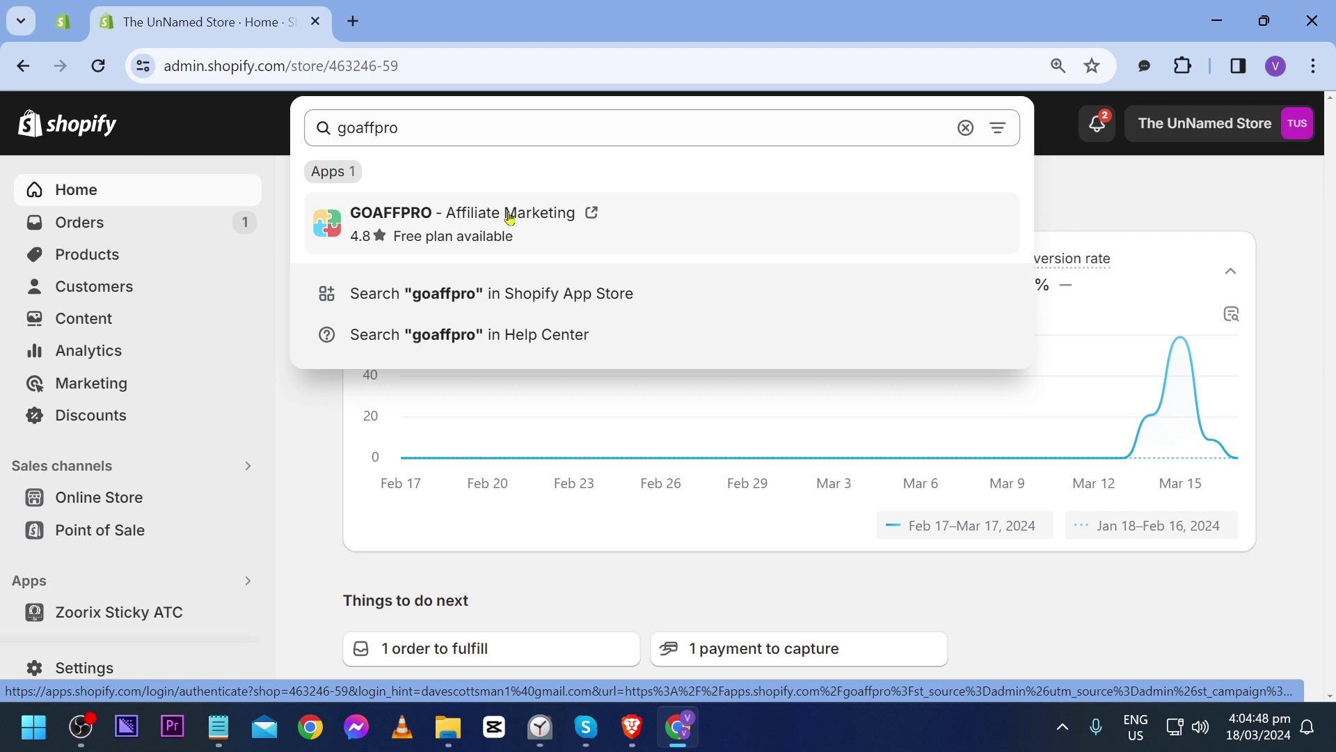
click(508, 213)
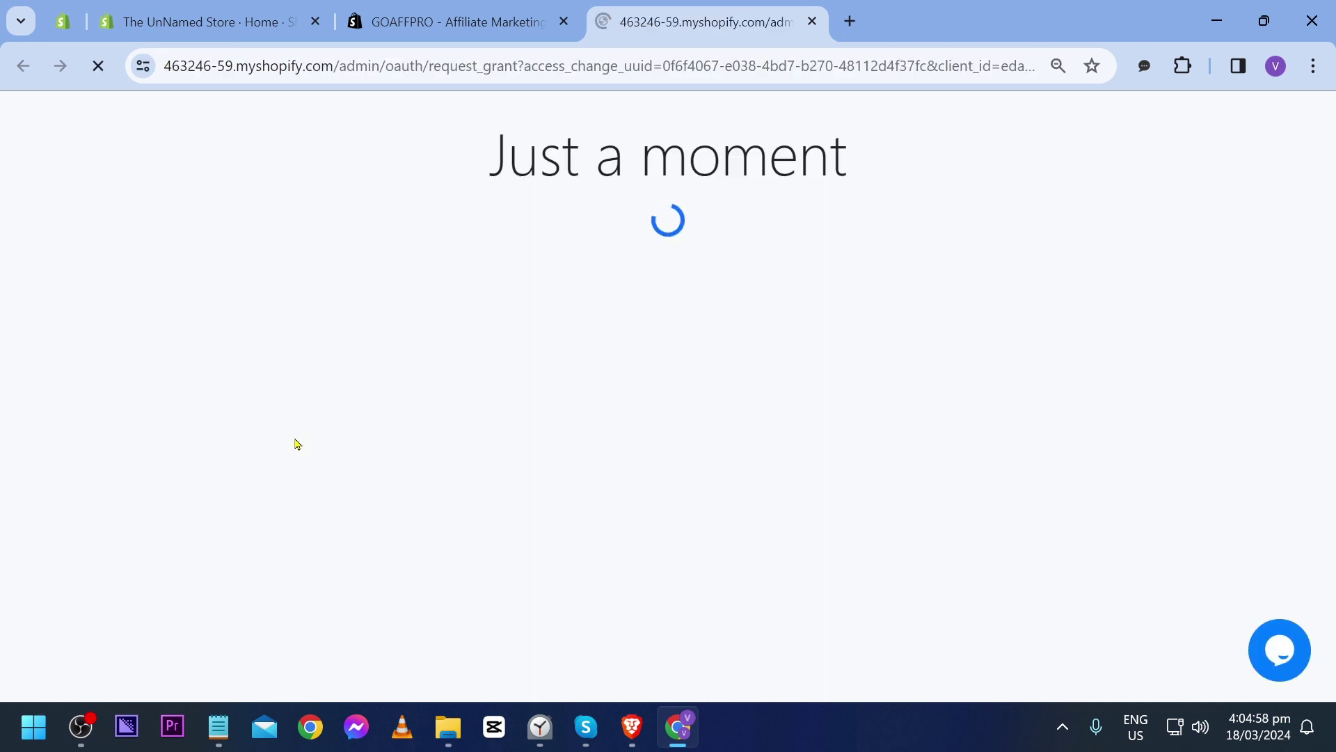
click(1028, 533)
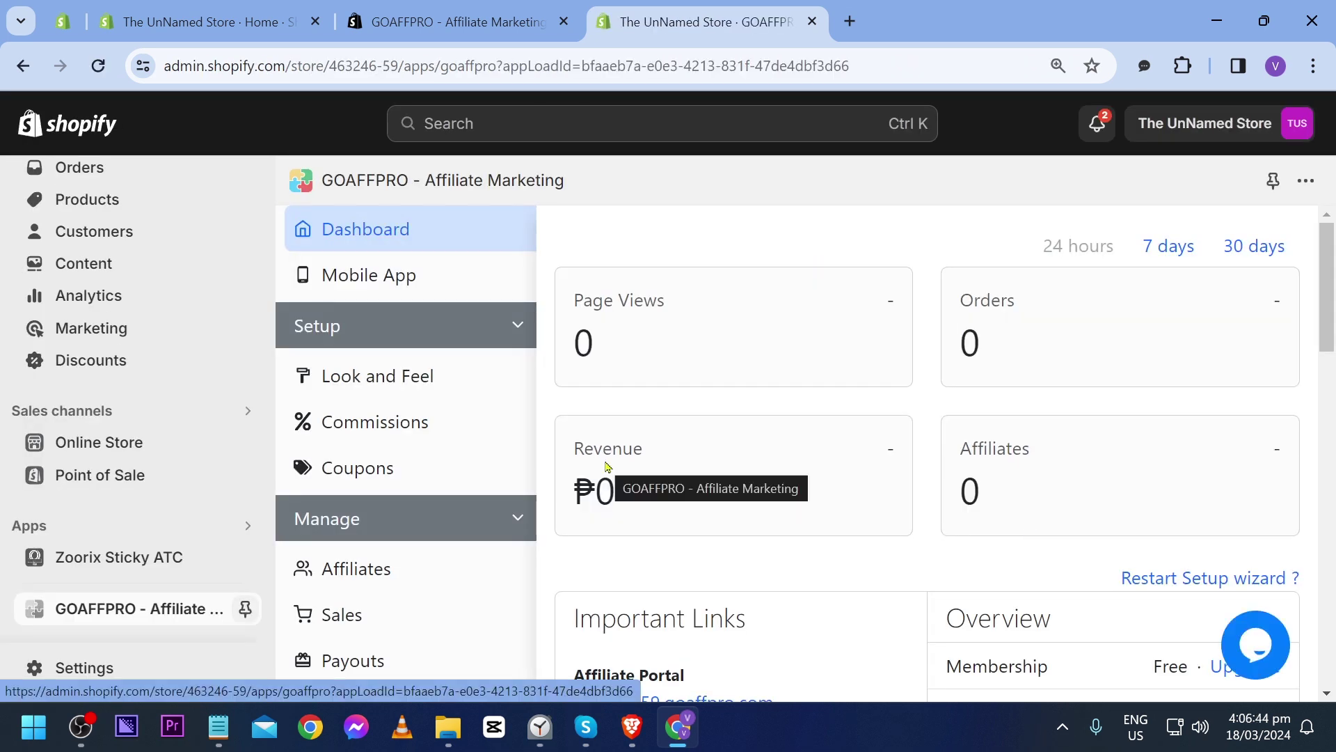
scroll(720, 453, down, 2)
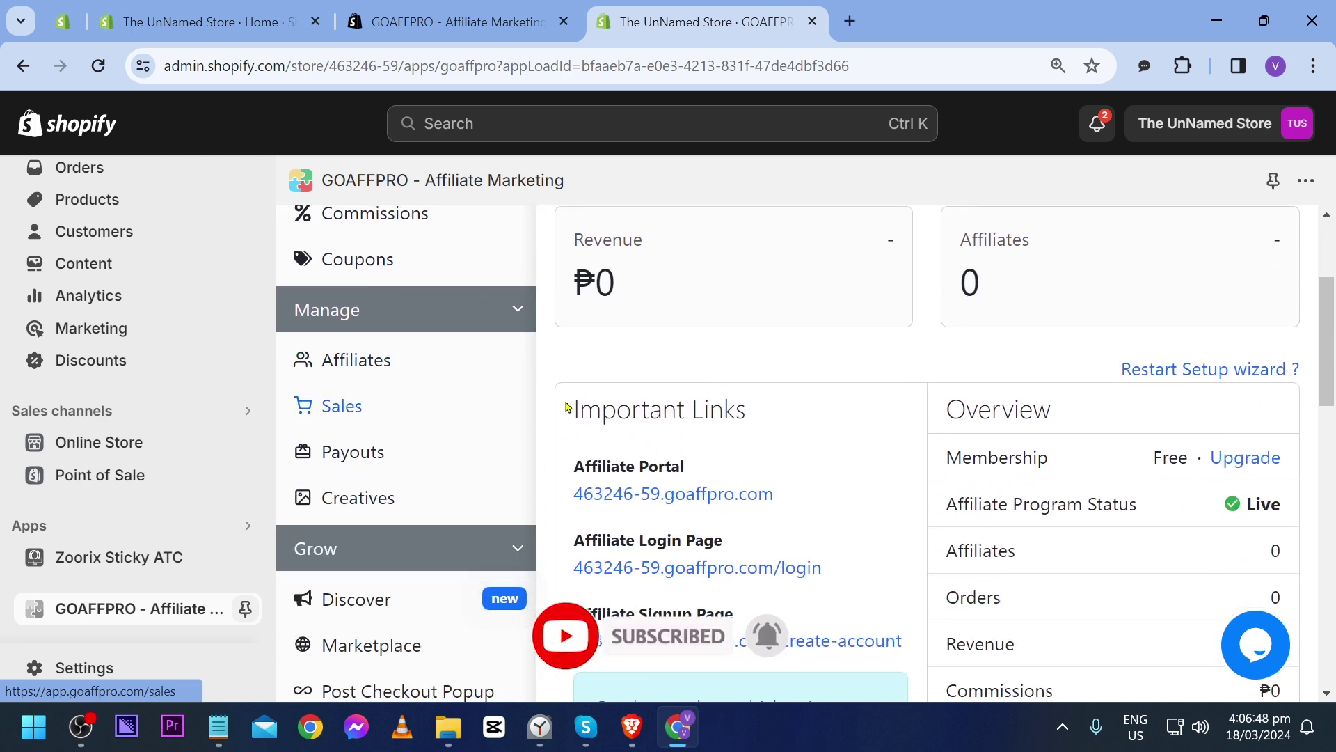
scroll(586, 407, down, 2)
scroll(592, 249, up, 3)
drag(593, 504, 751, 518)
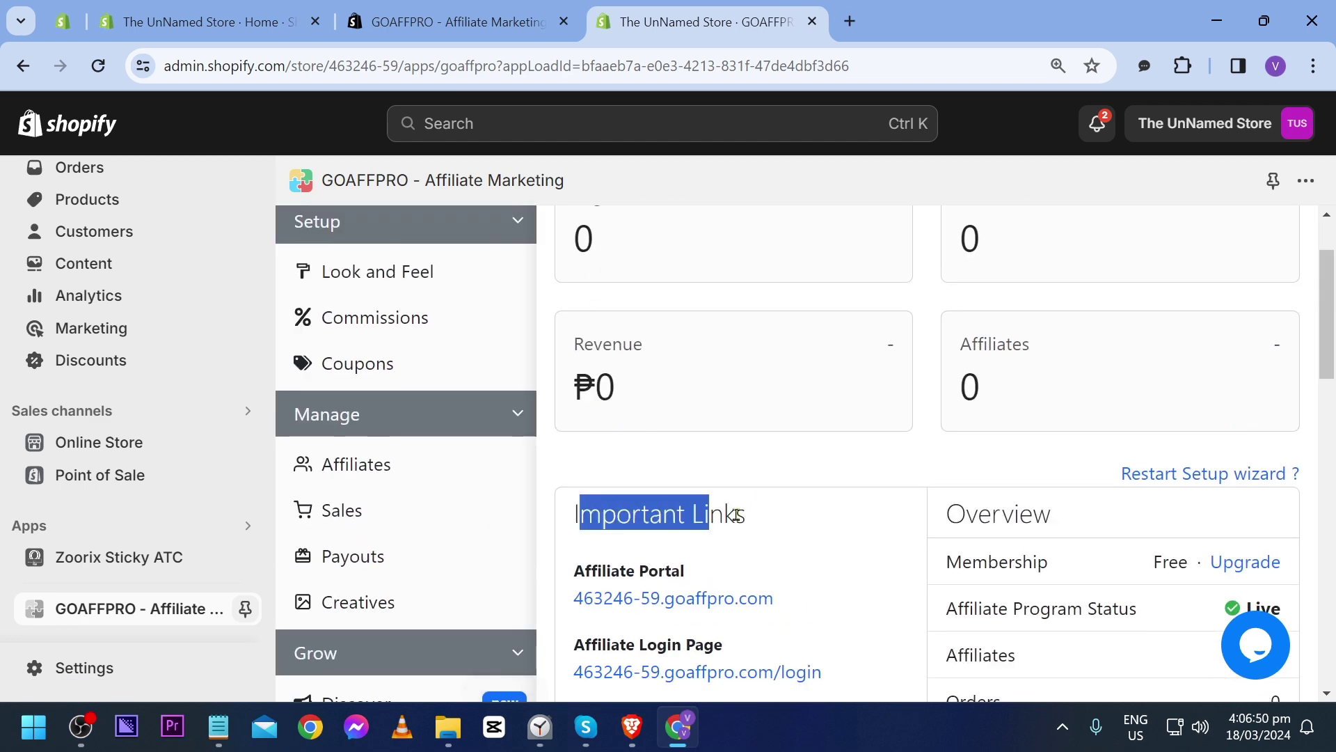
click(731, 513)
scroll(687, 482, down, 1)
scroll(689, 481, down, 1)
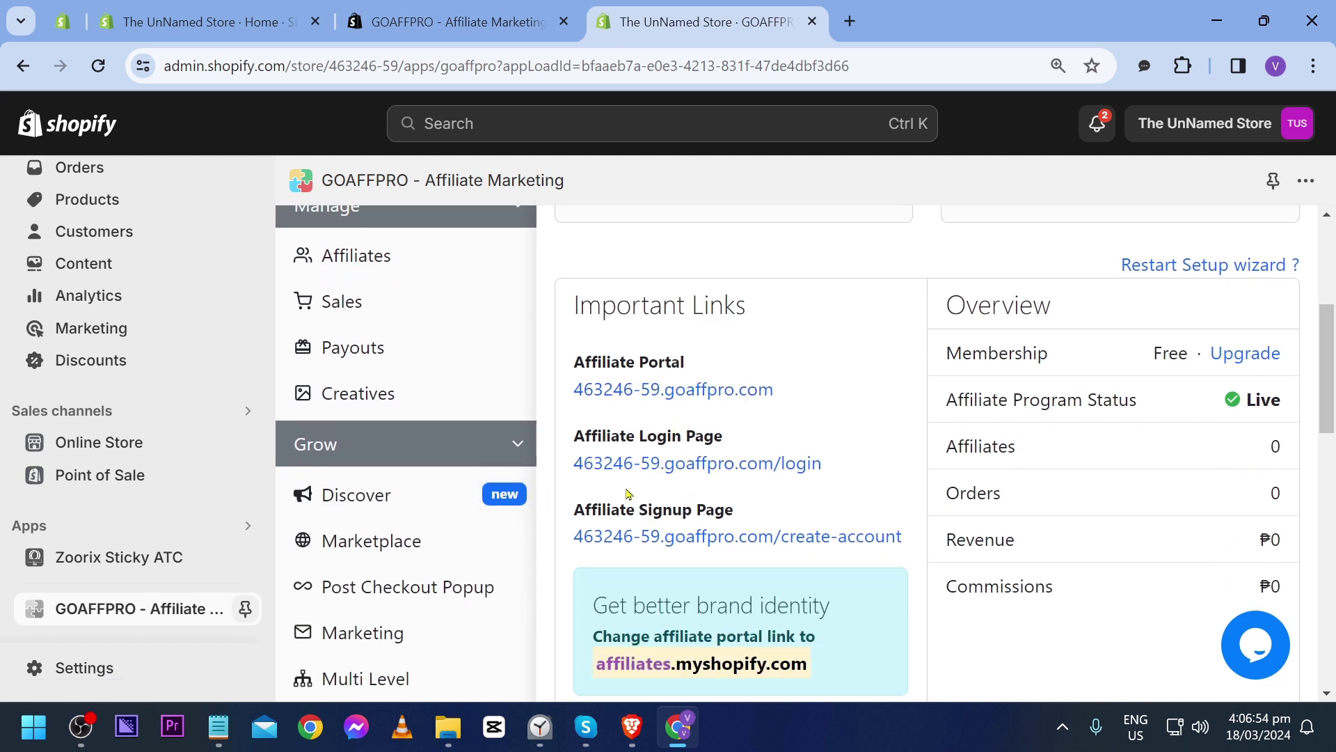
drag(639, 502, 727, 507)
click(720, 507)
scroll(722, 506, down, 1)
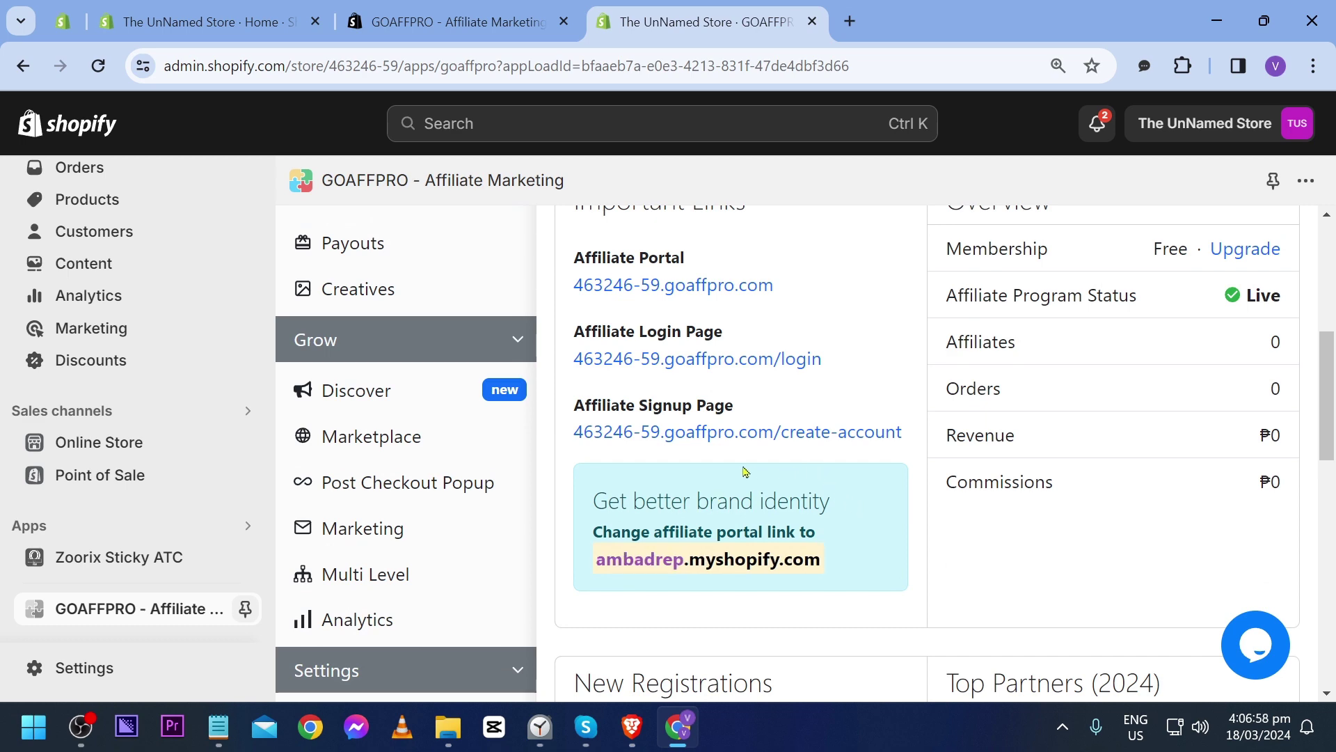
click(744, 288)
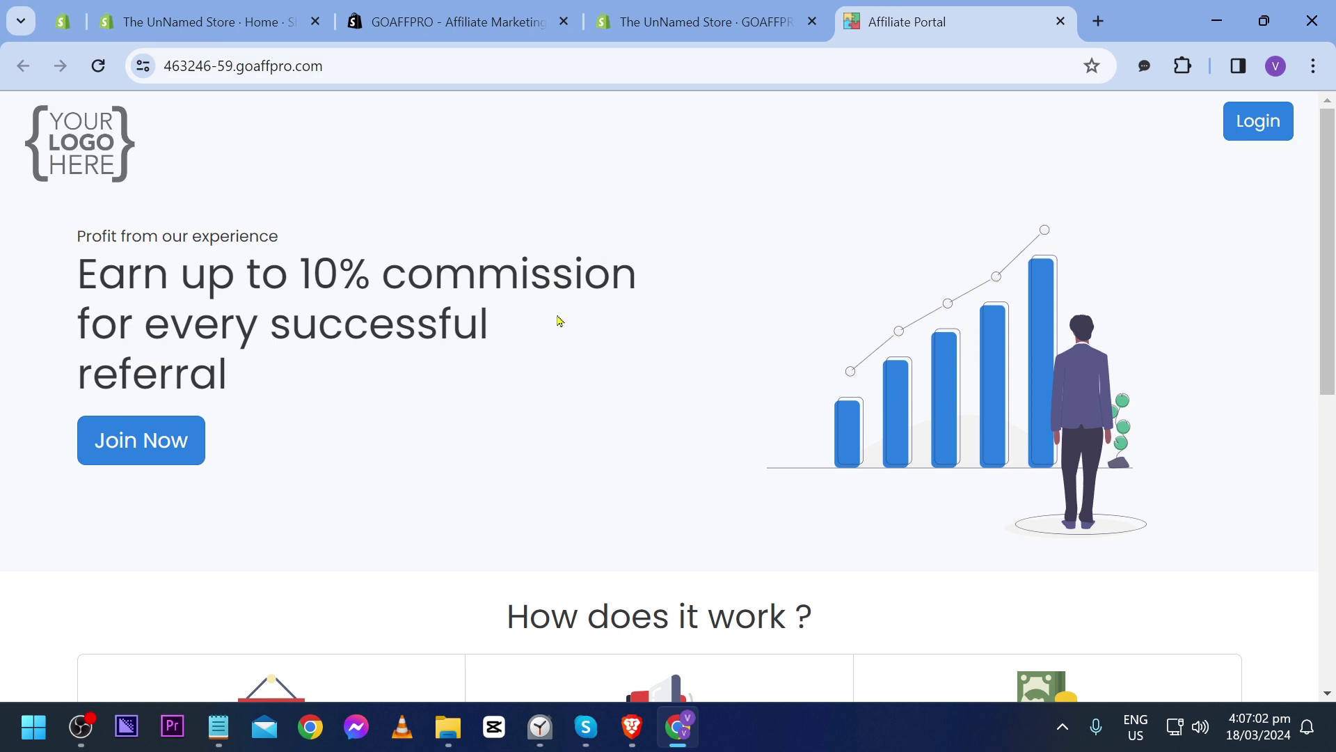
drag(86, 240, 210, 232)
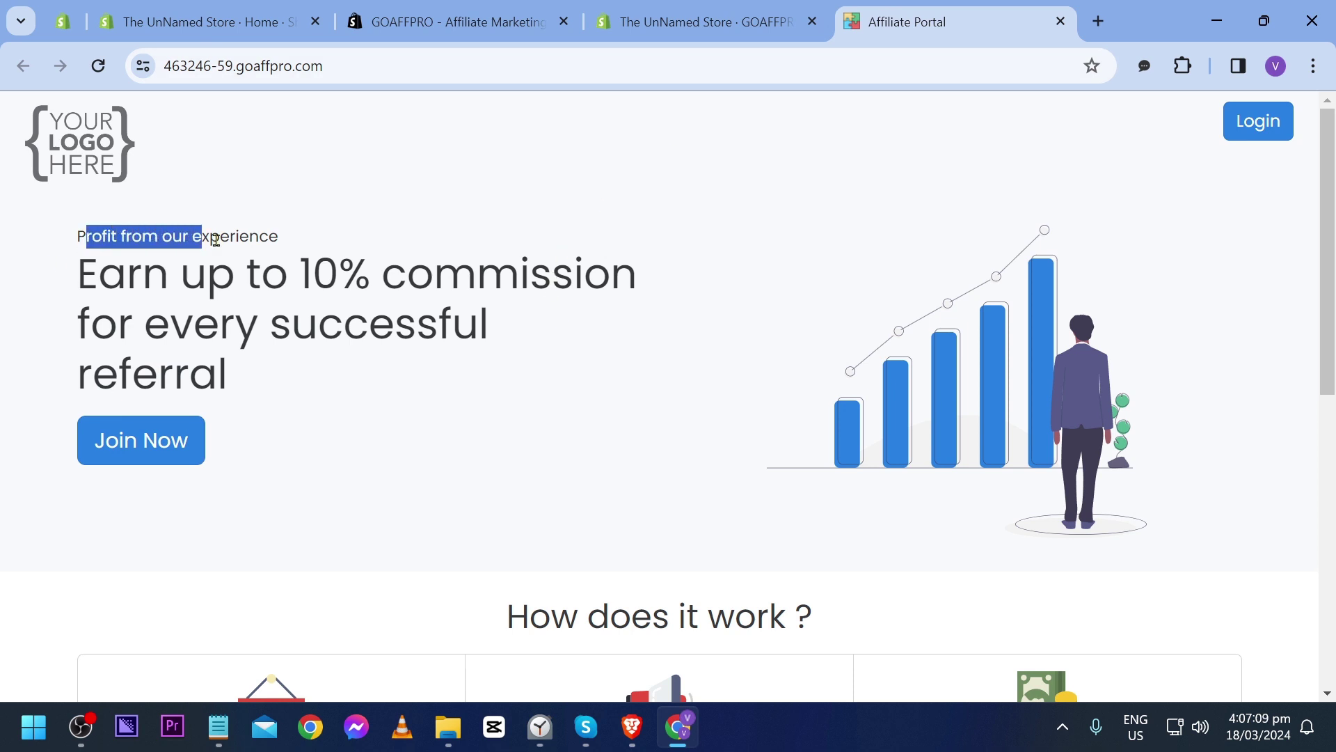
click(240, 262)
drag(313, 274, 531, 280)
click(531, 280)
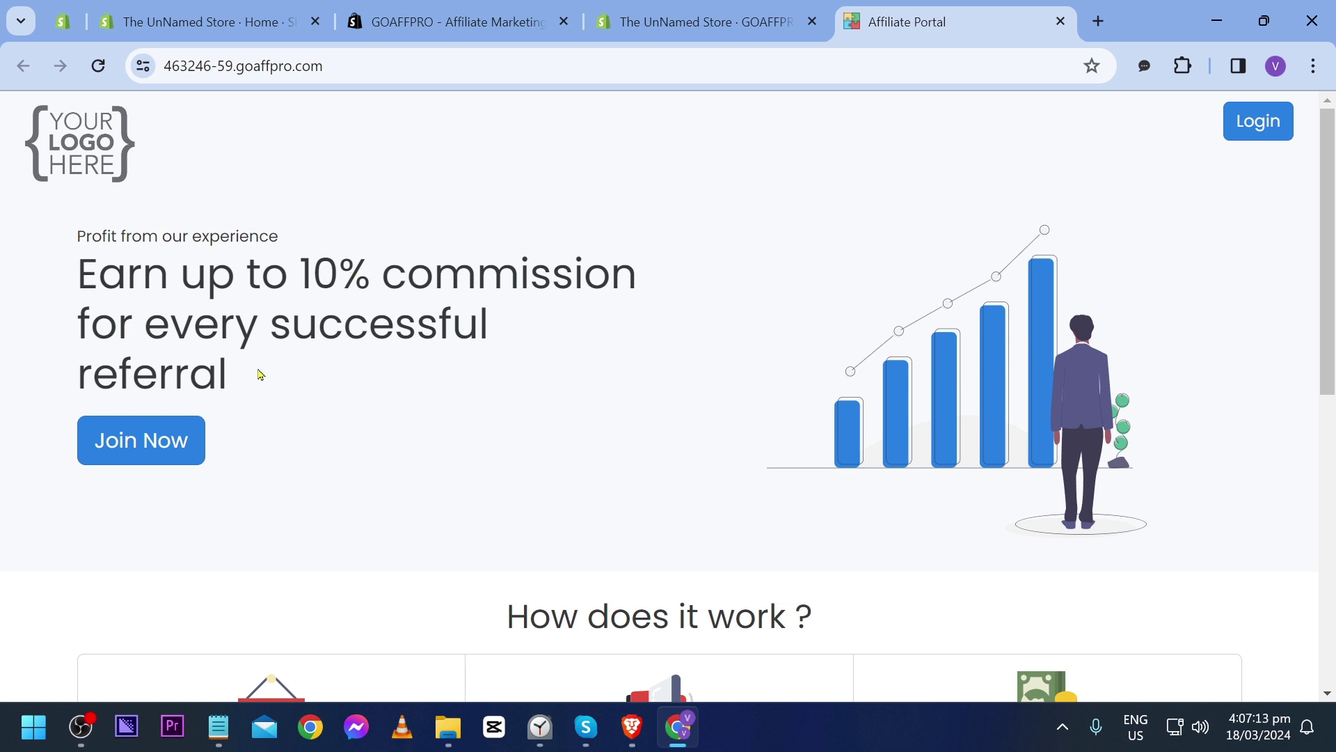
drag(259, 374, 60, 268)
click(110, 357)
scroll(136, 353, down, 2)
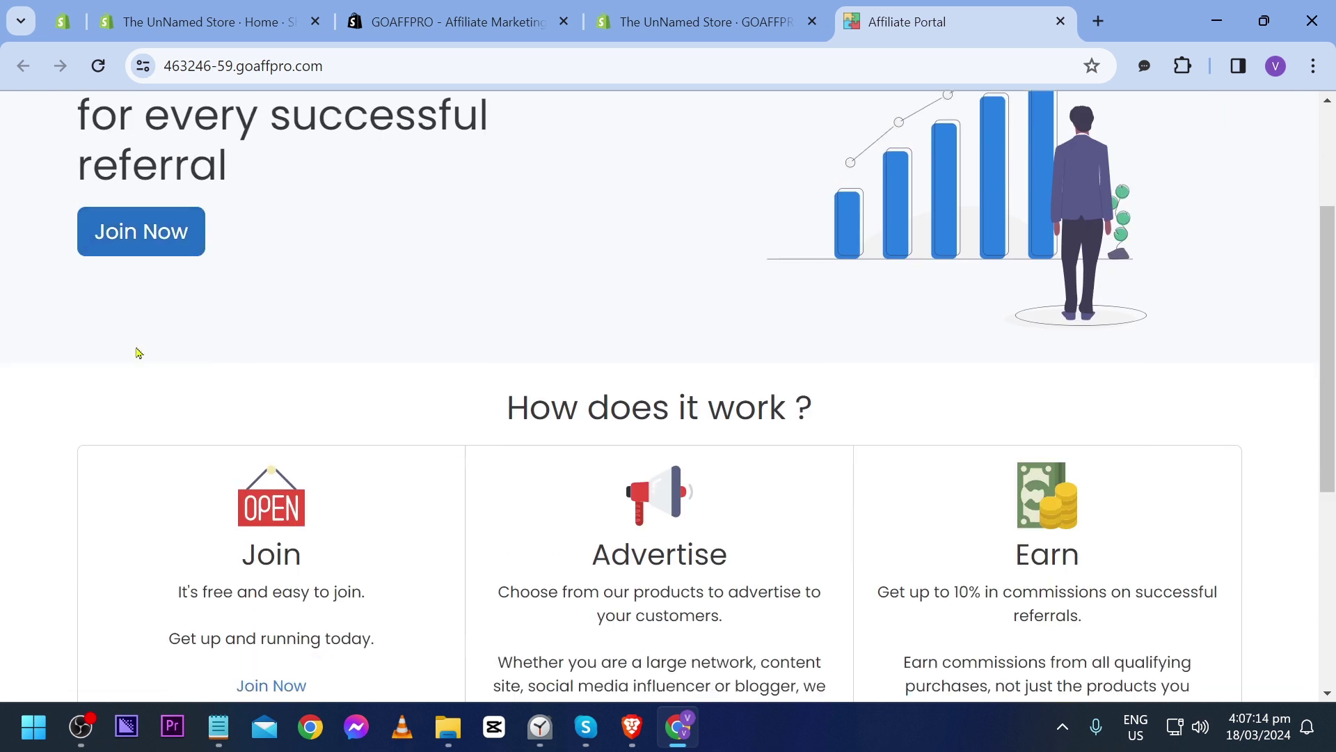
click(125, 242)
scroll(710, 314, up, 2)
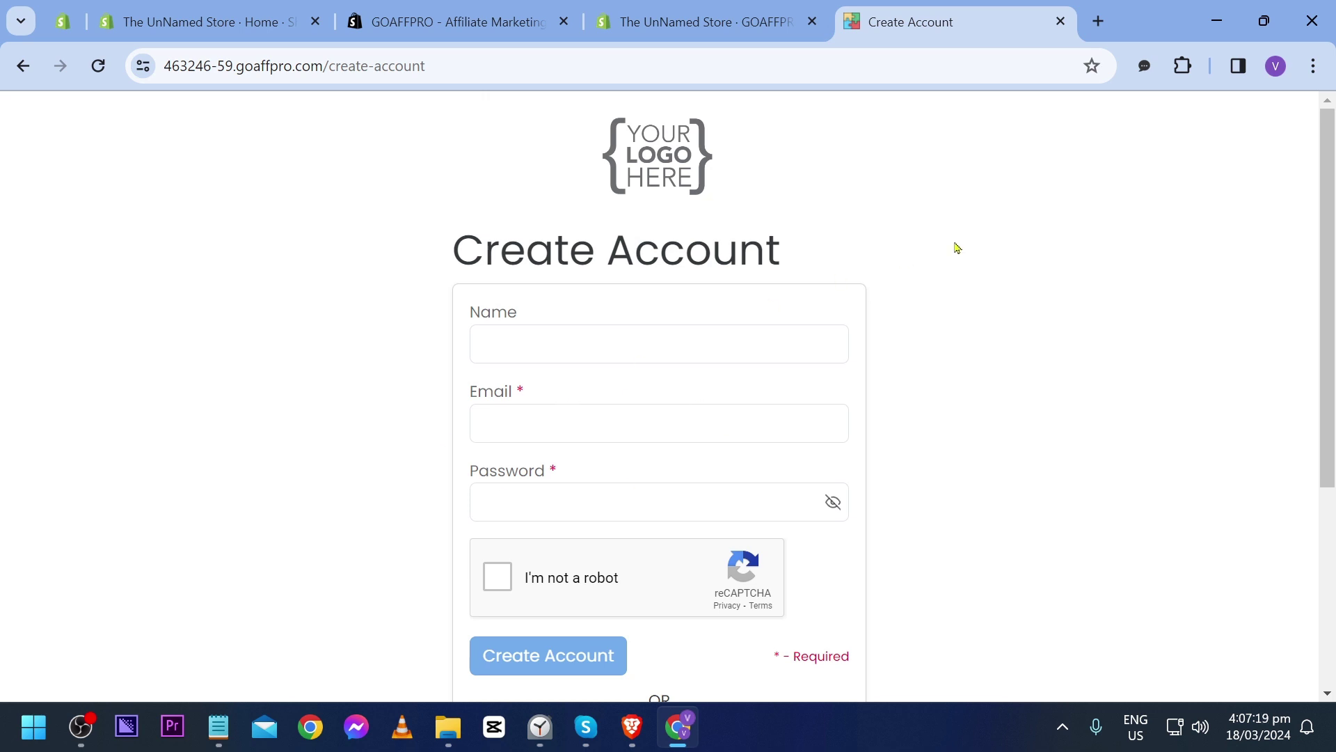
middle_click(899, 7)
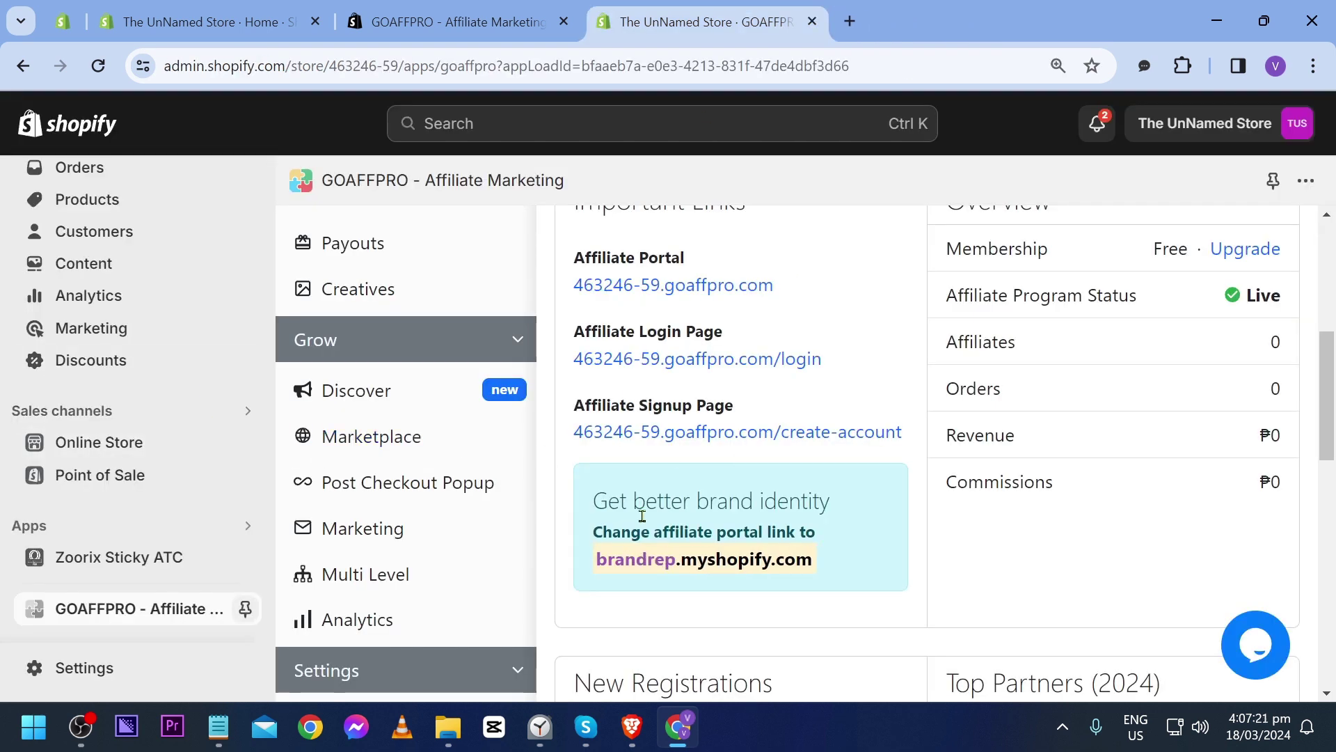
scroll(464, 581, up, 1)
scroll(464, 582, up, 1)
scroll(463, 582, up, 2)
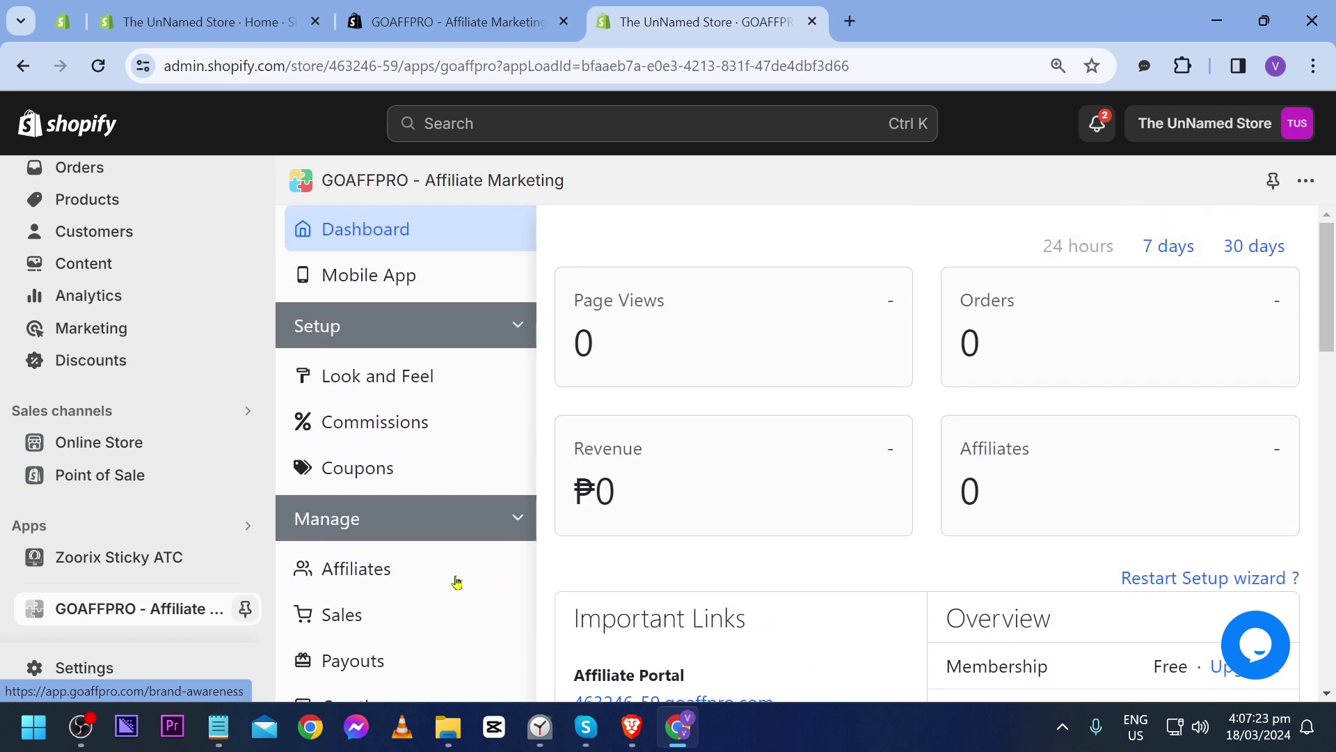
- Browse the Landing page, Signup page, Affiliate dashboard and Toolbars tabs, then return to Store profile
click(420, 390)
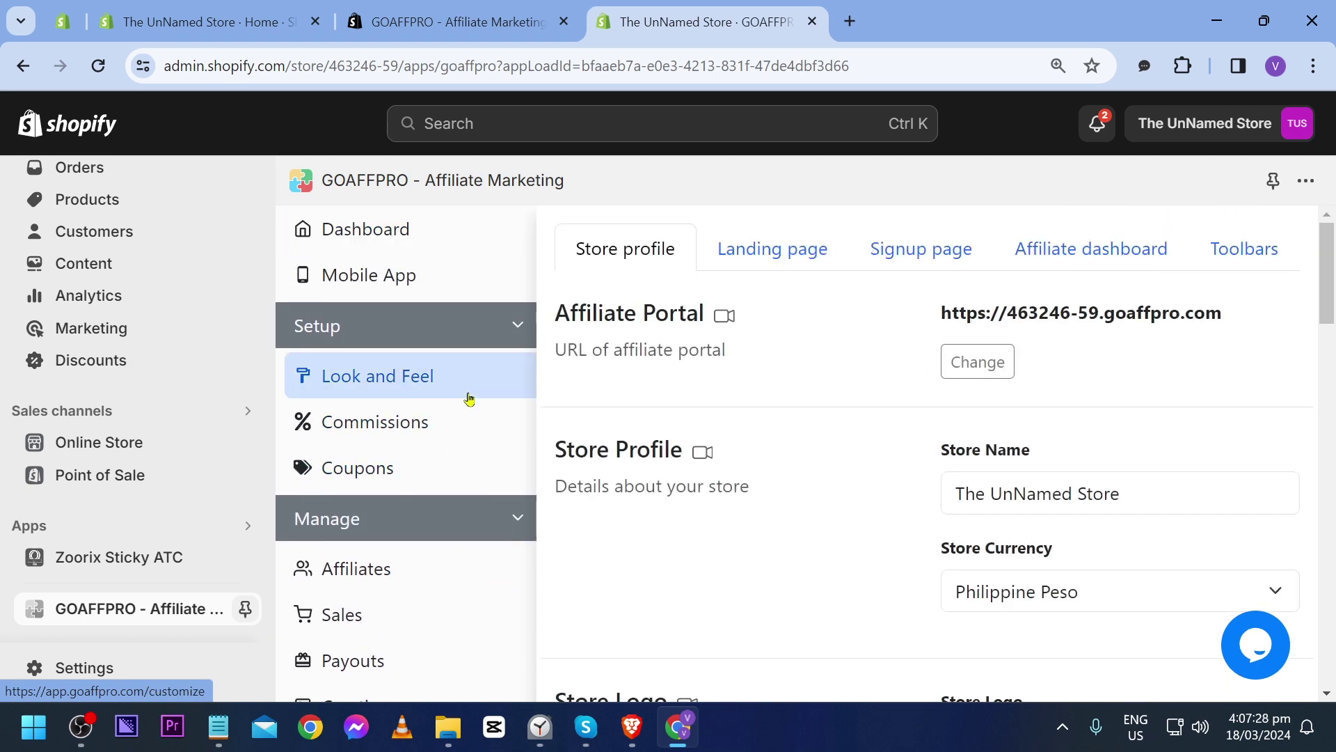
scroll(822, 412, down, 1)
scroll(821, 413, down, 2)
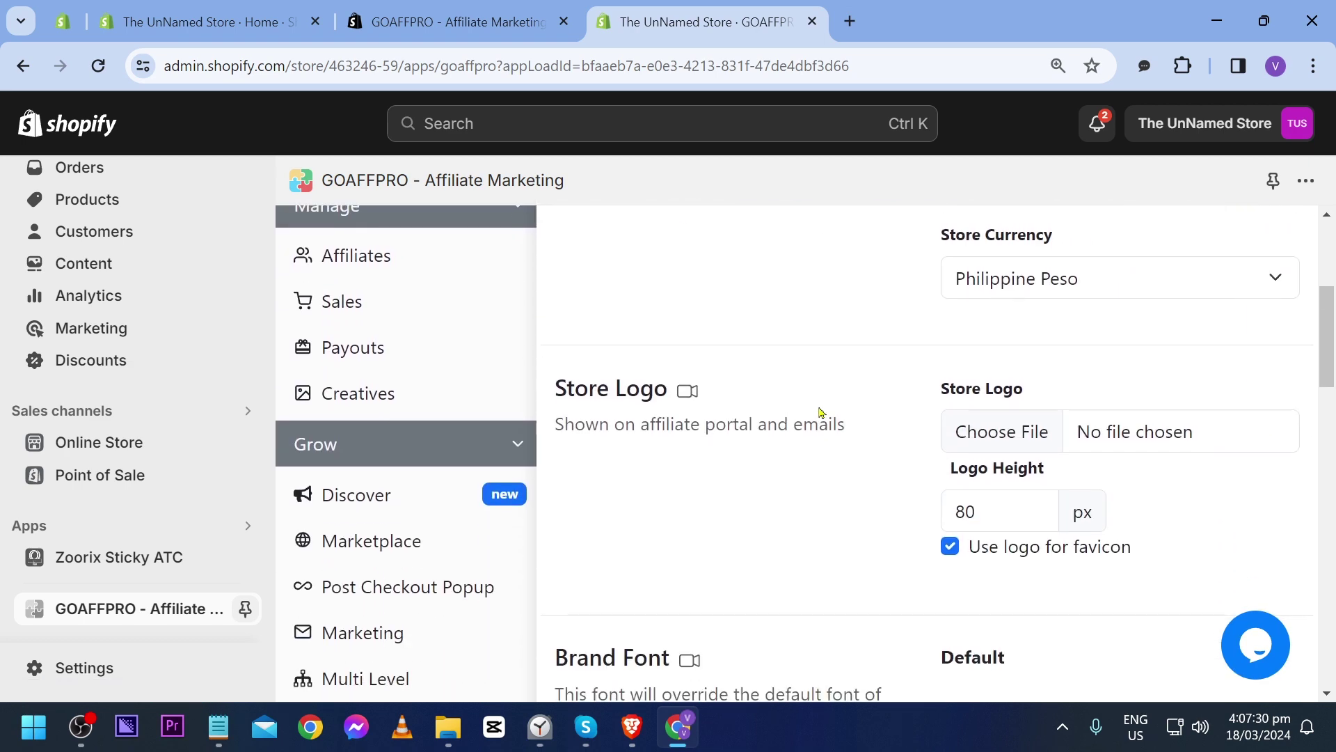
scroll(821, 412, down, 2)
scroll(821, 412, down, 1)
scroll(820, 413, down, 1)
scroll(821, 412, down, 1)
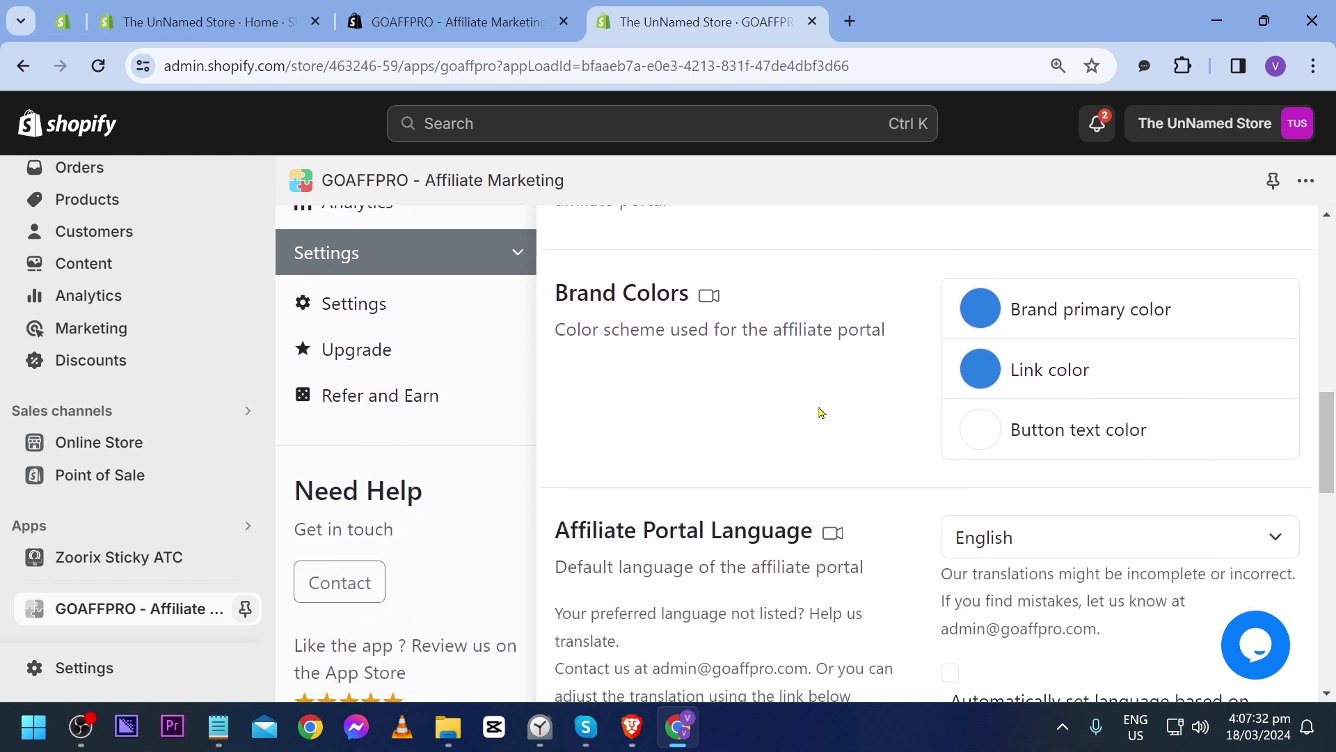
scroll(821, 413, down, 1)
scroll(822, 412, down, 1)
scroll(821, 413, up, 5)
scroll(821, 413, up, 3)
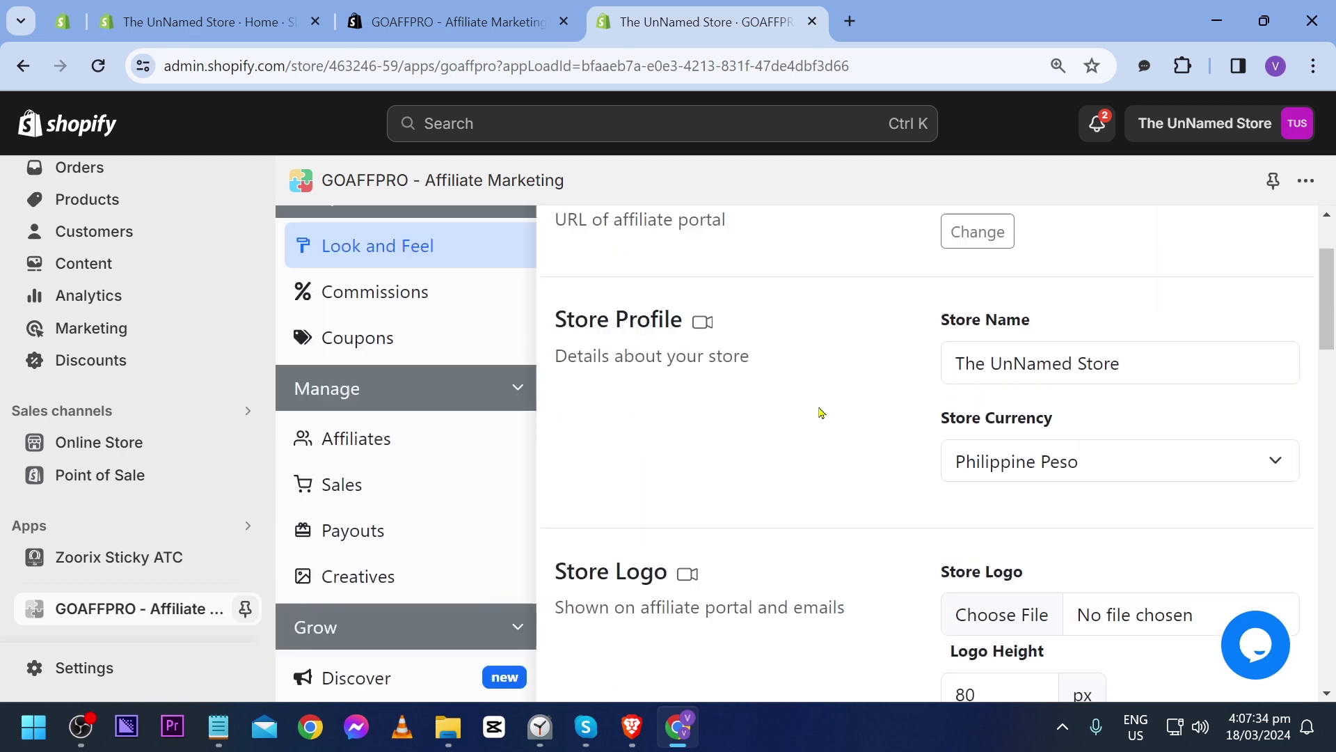
scroll(795, 328, up, 1)
click(768, 251)
click(943, 250)
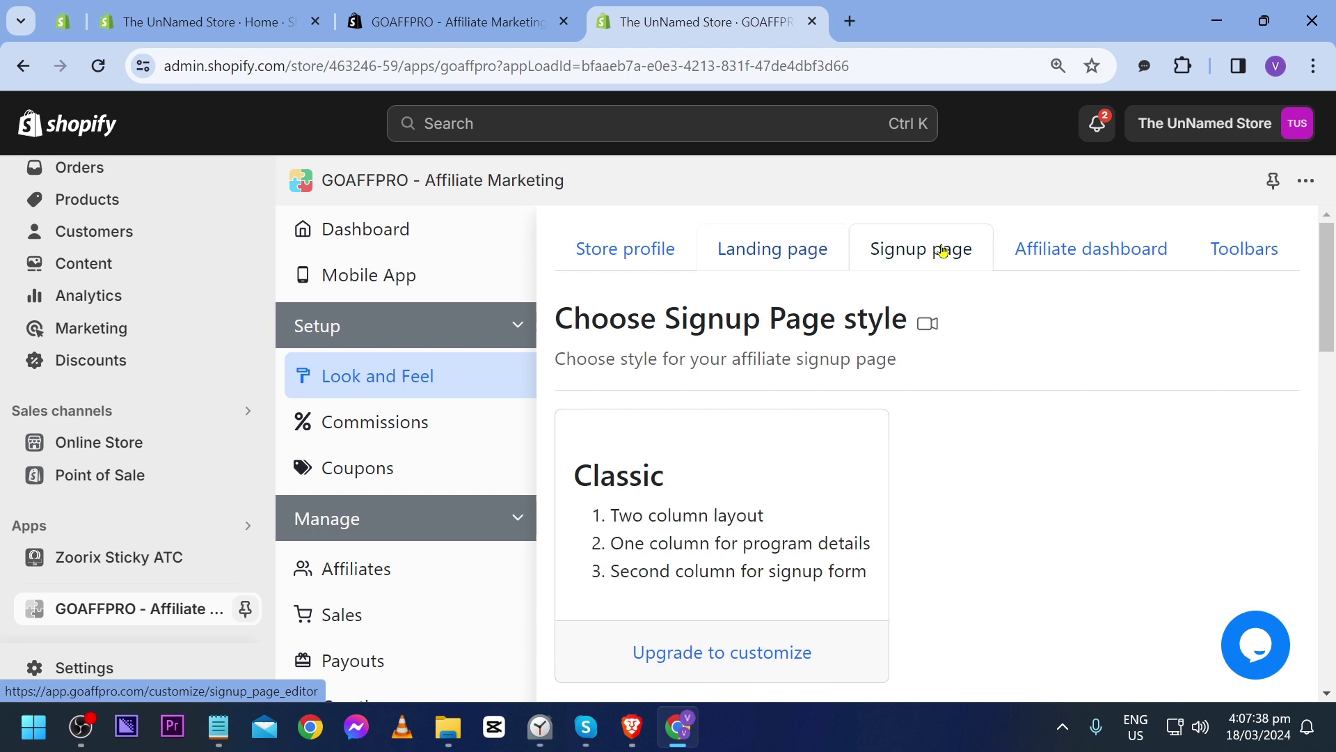
scroll(916, 377, down, 2)
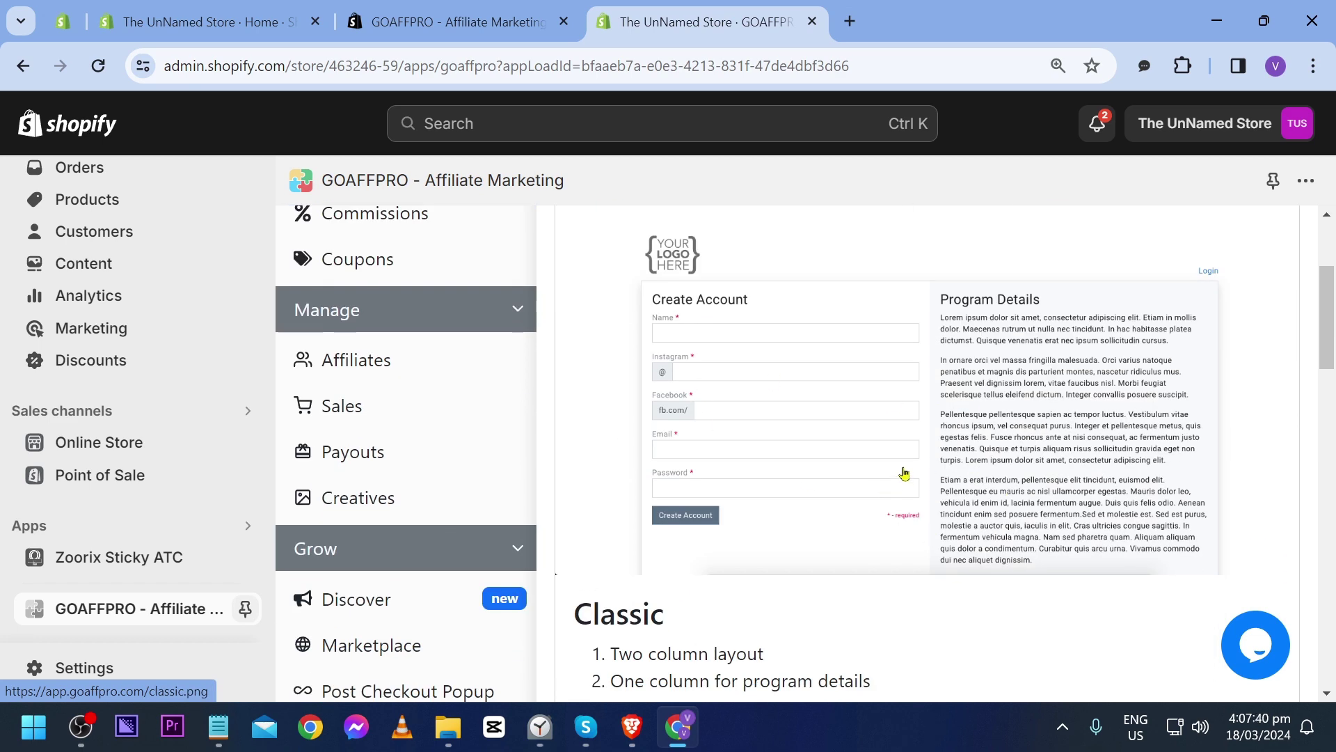
scroll(985, 482, up, 2)
click(1092, 251)
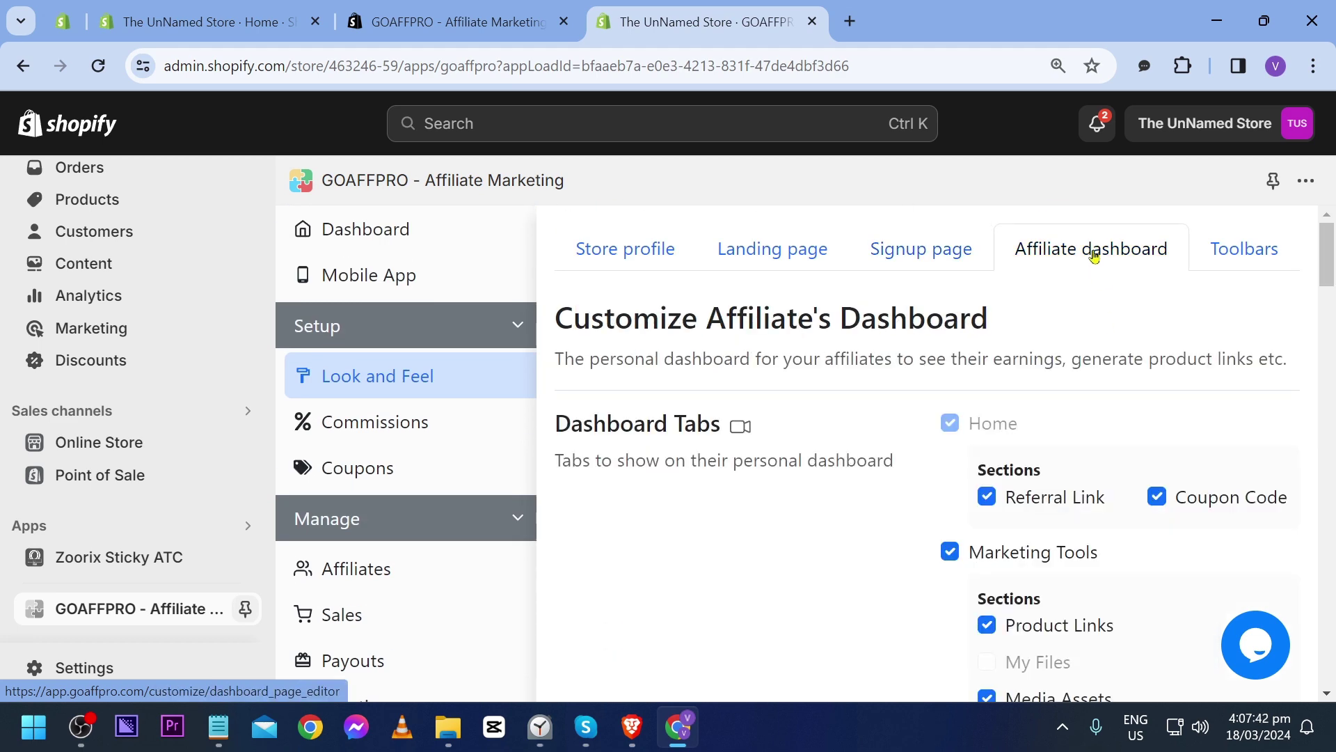
click(1258, 255)
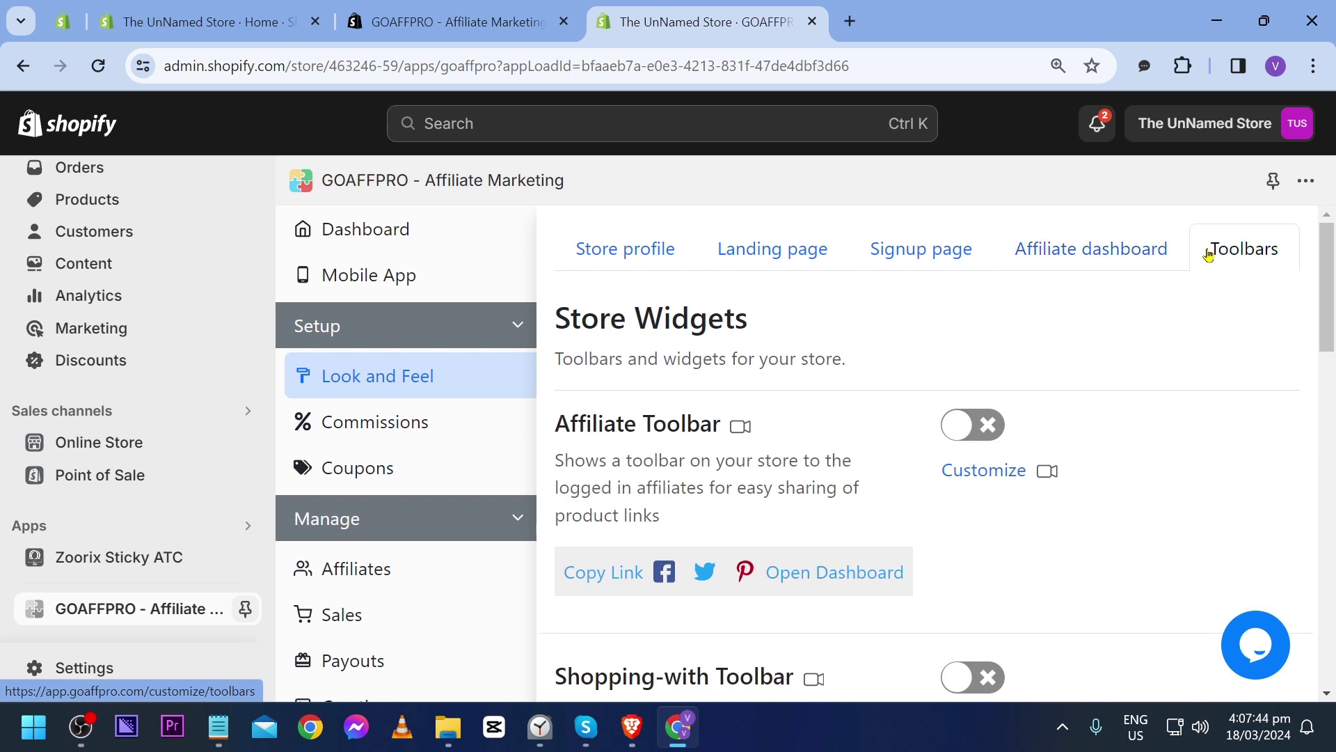
click(625, 254)
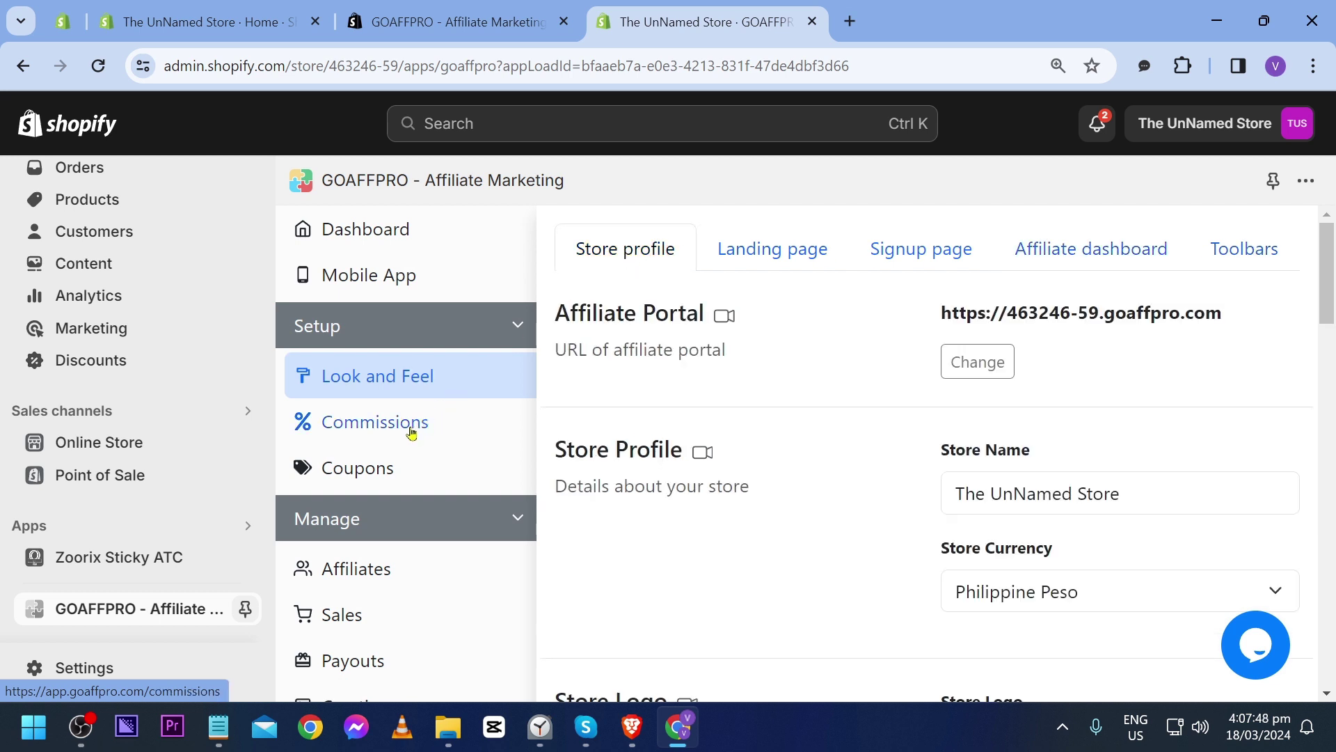
- Review the 10% default commission, the per-affiliate commission form and the new product commission form
click(412, 432)
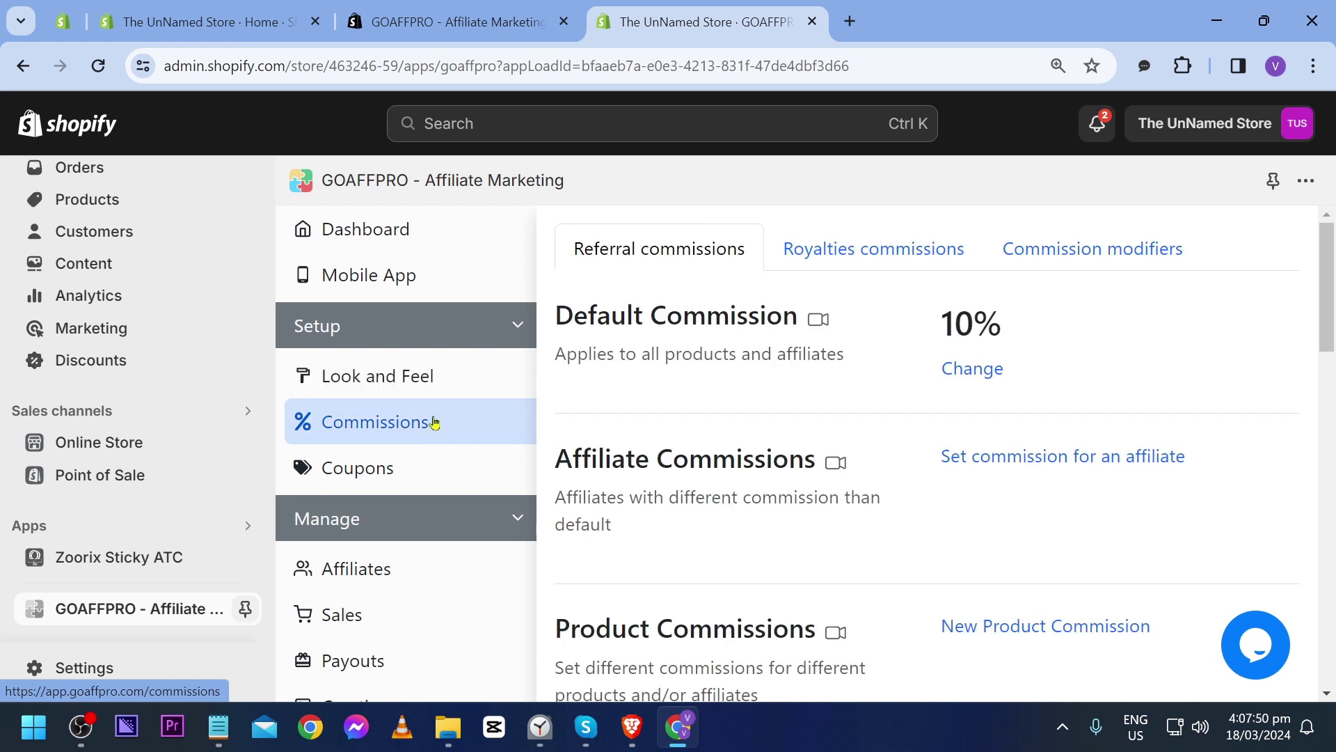
click(1038, 463)
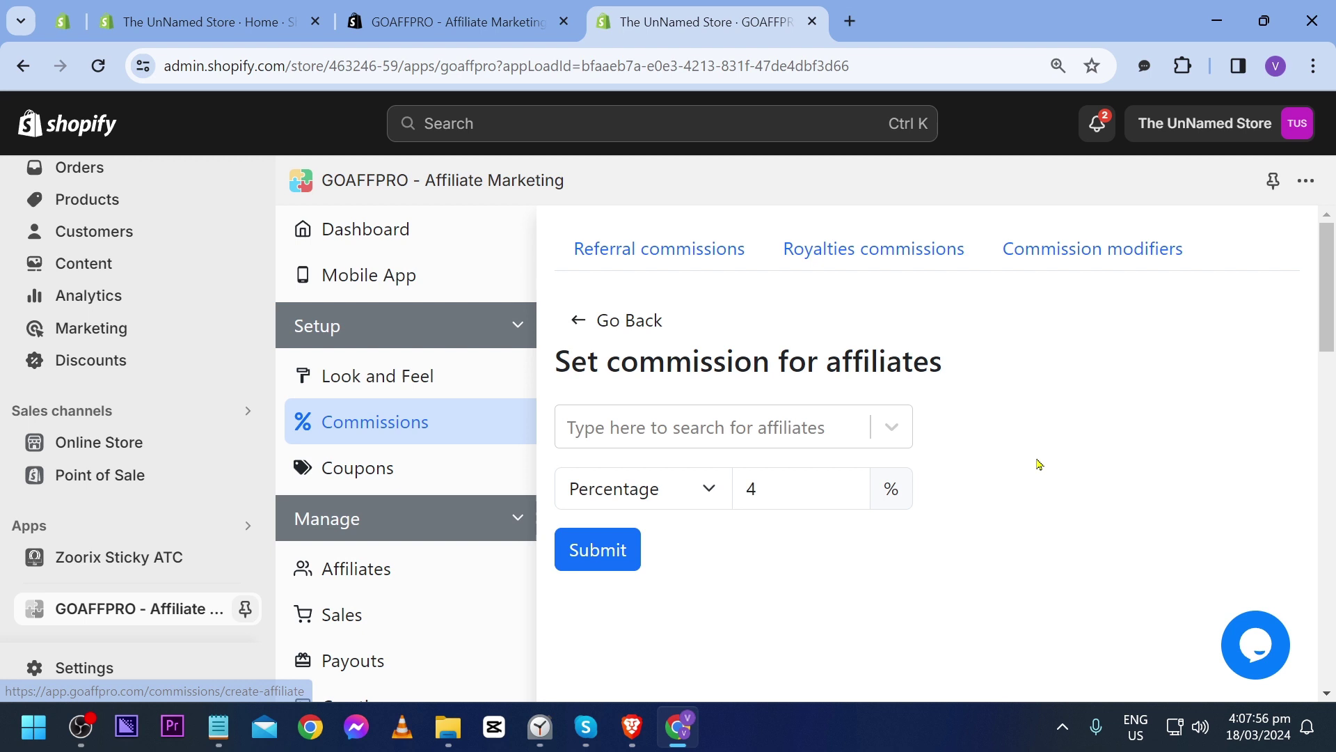
click(572, 320)
scroll(638, 425, down, 2)
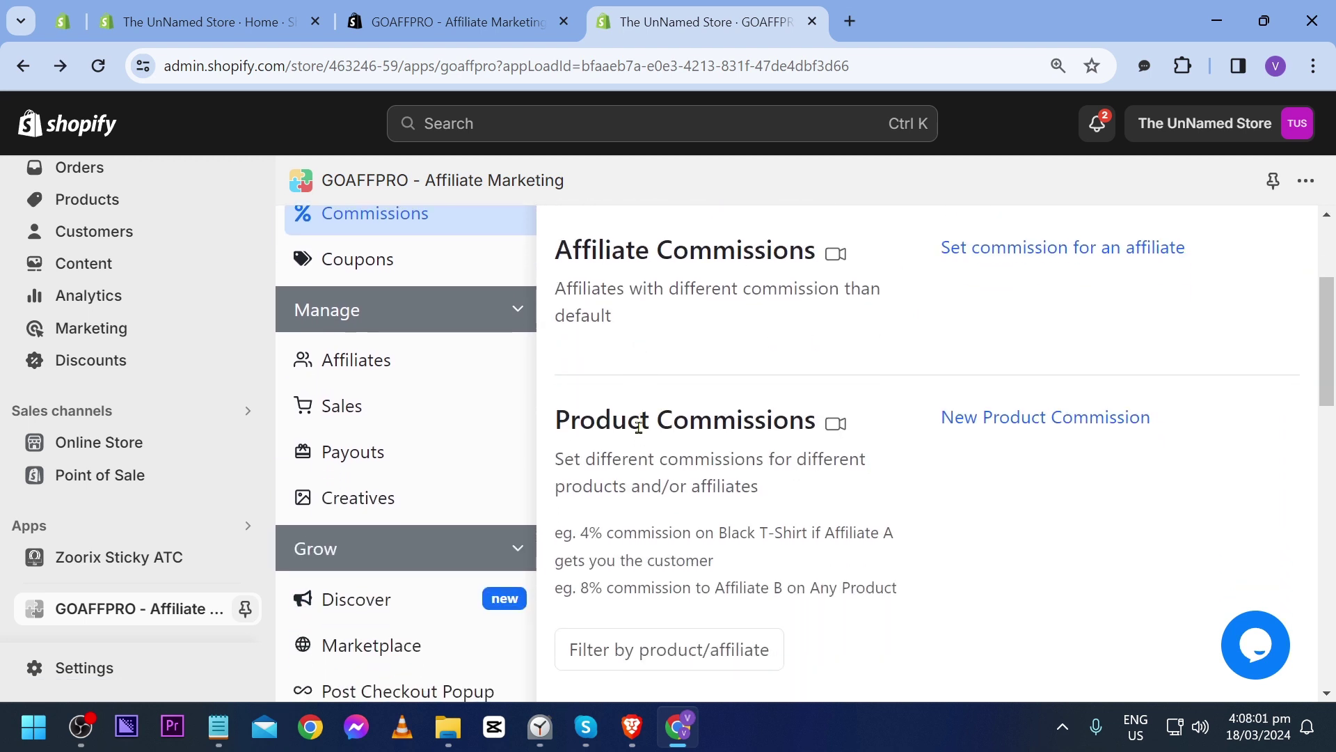
click(1009, 420)
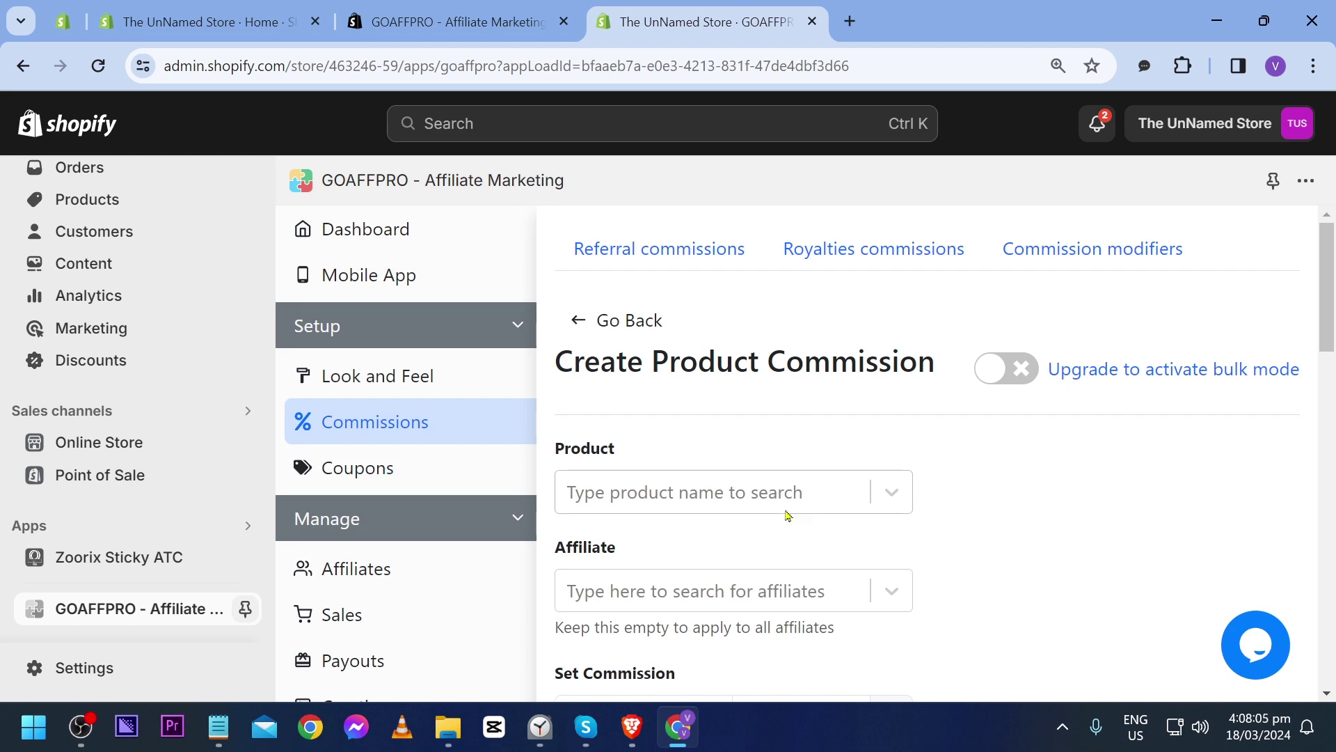
click(578, 321)
click(379, 468)
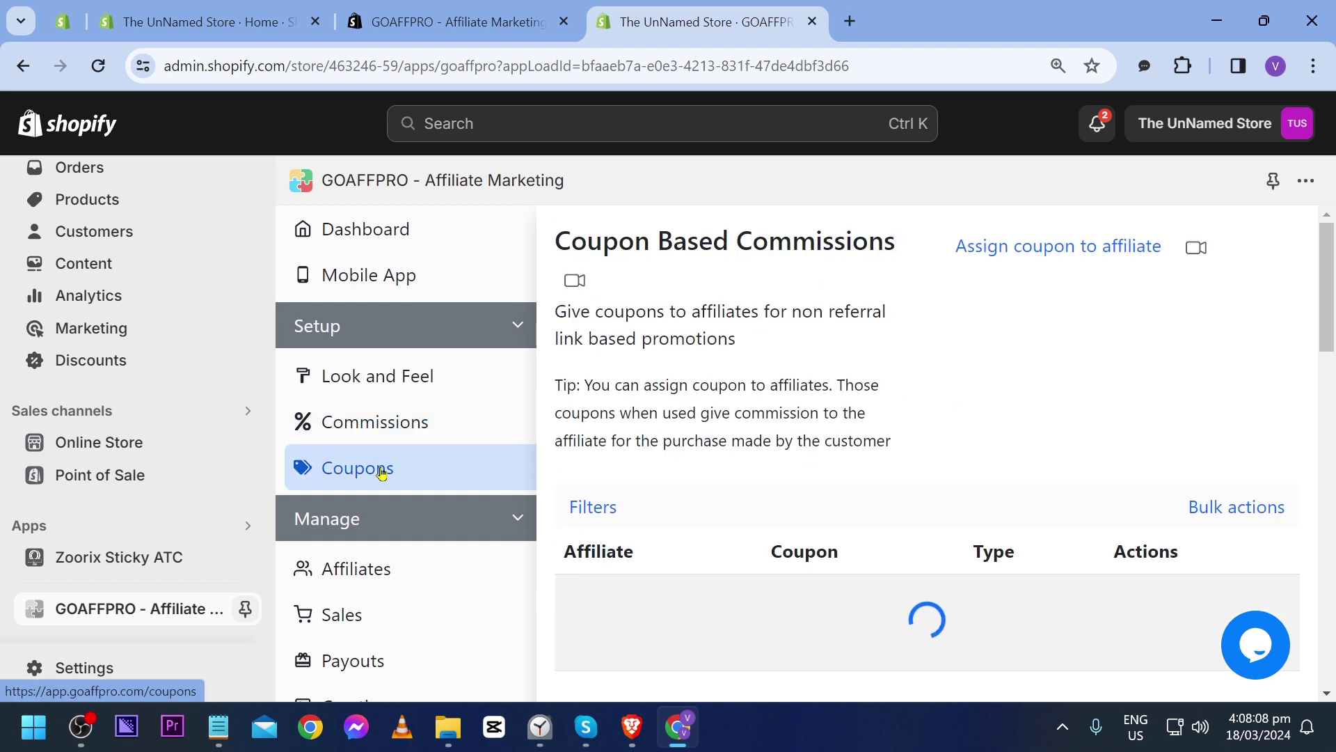
click(1053, 250)
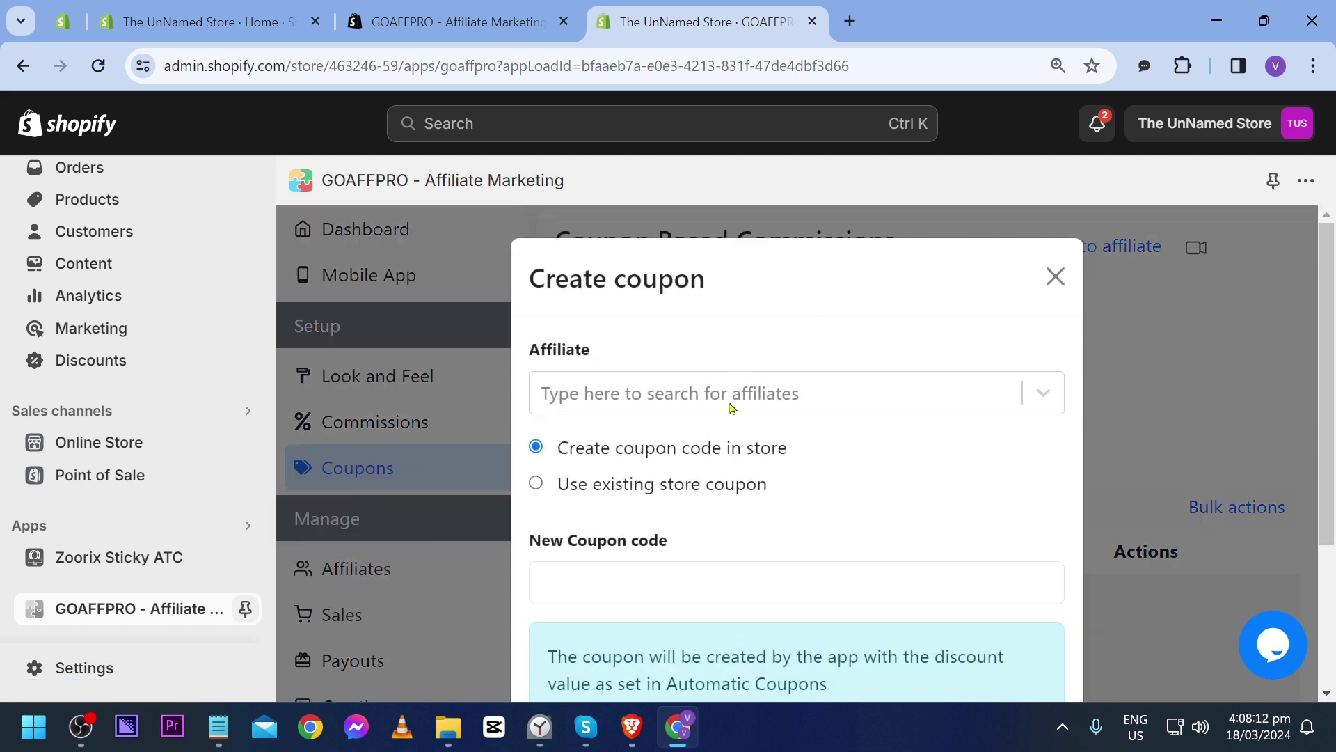
click(1053, 278)
scroll(798, 517, down, 5)
scroll(794, 525, down, 5)
scroll(417, 454, down, 2)
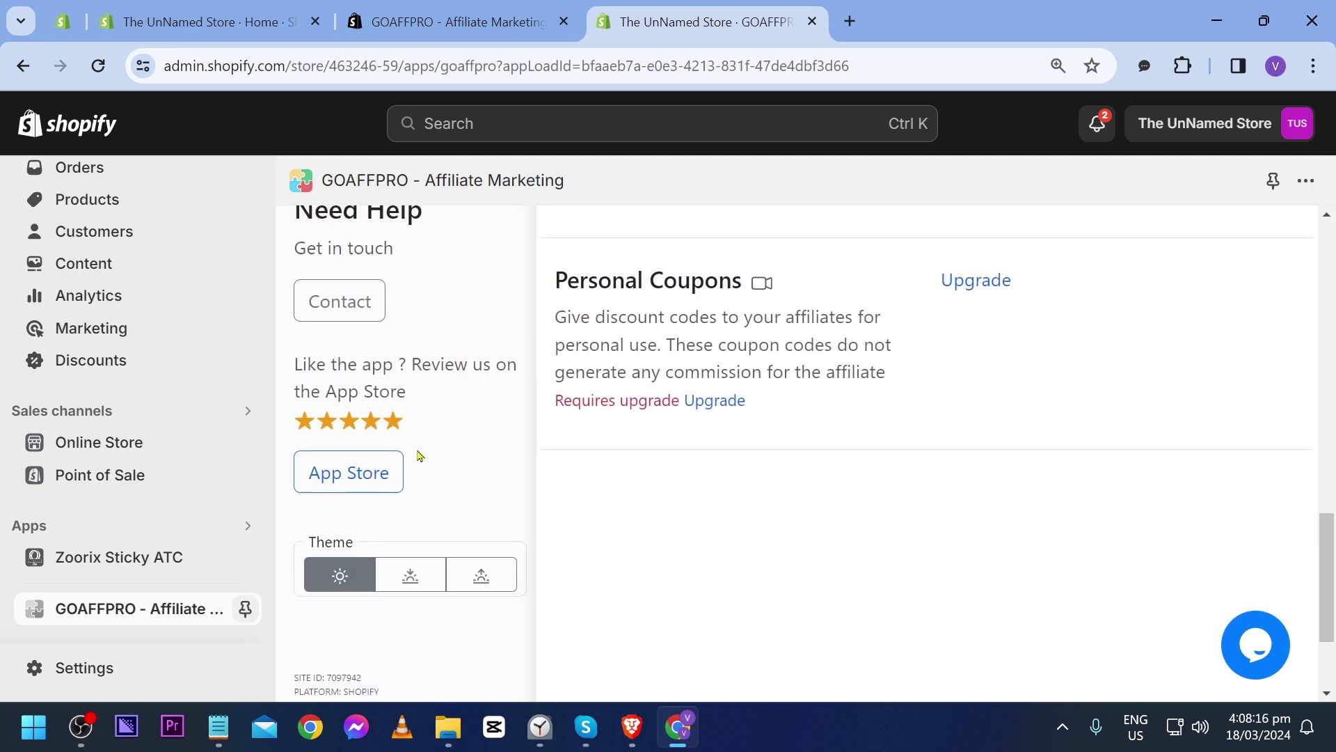
scroll(418, 460, up, 5)
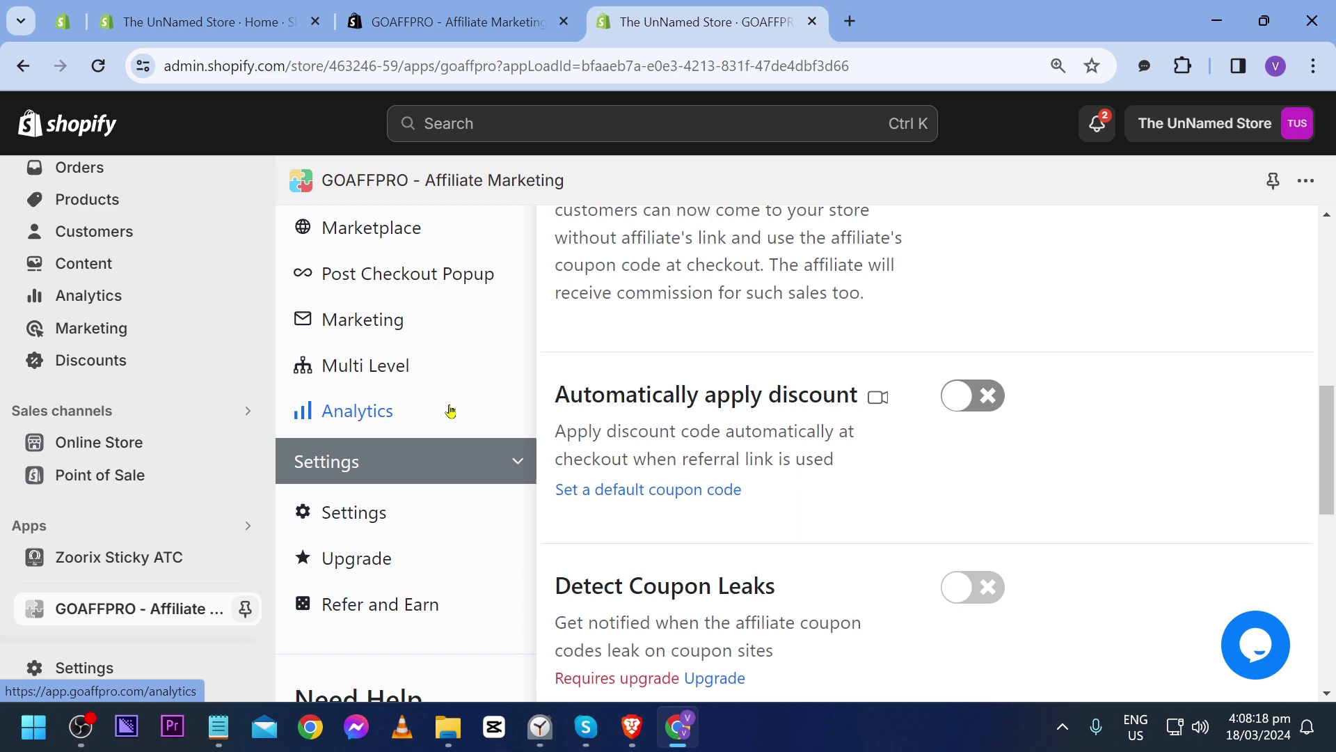
scroll(449, 410, up, 1)
scroll(431, 363, up, 5)
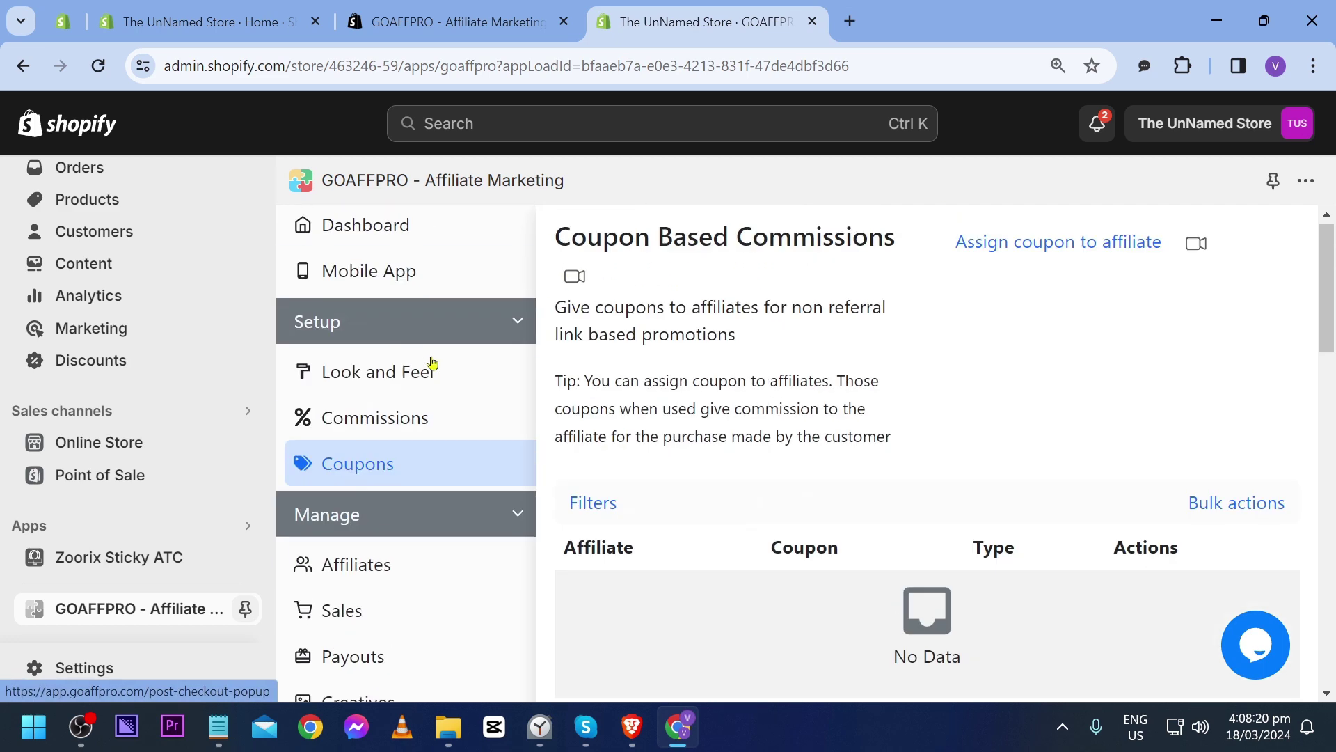